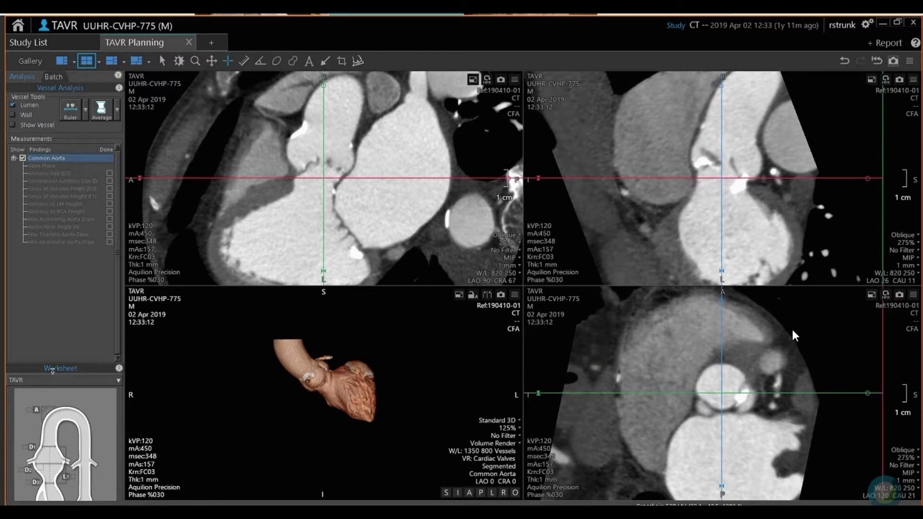
Step: Switch to the SAPIEN worksheet and define the Valve Plane by marking the lowest point of each of the three aortic cusps
left_click(120, 381)
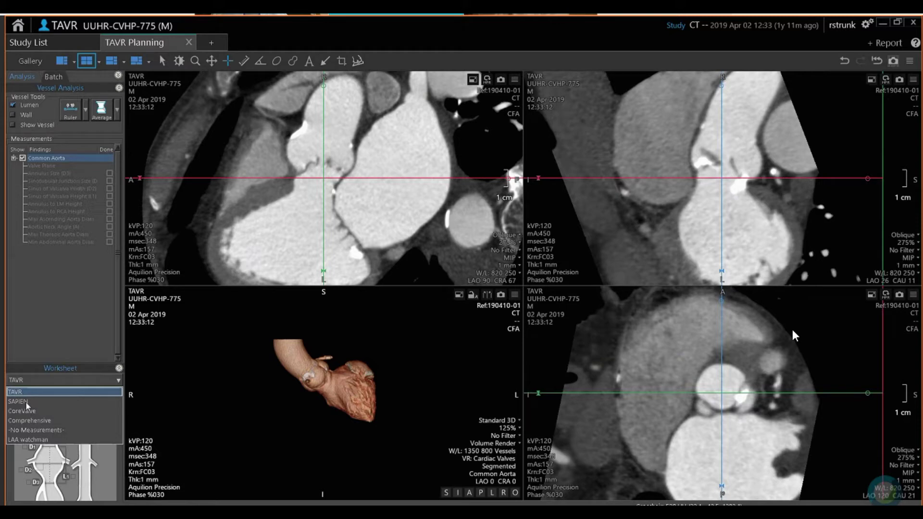
left_click(27, 403)
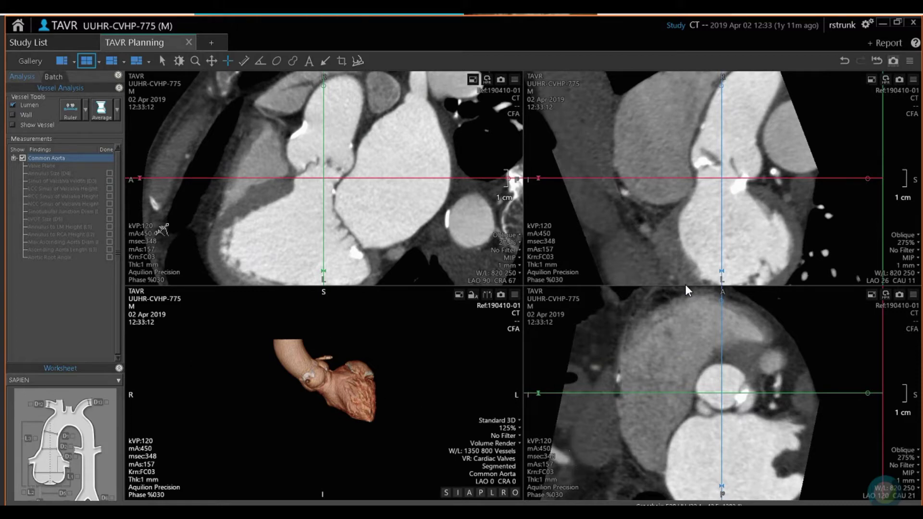
left_click(46, 166)
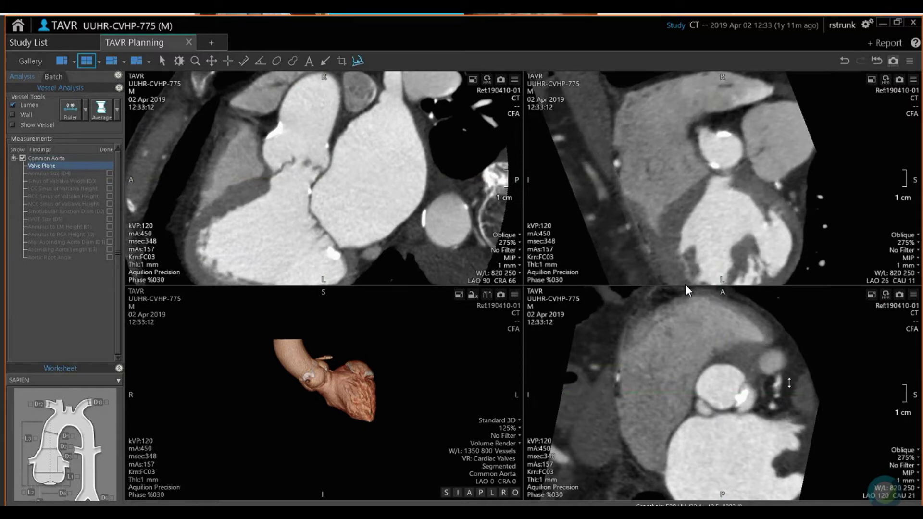
left_click_drag(788, 383, 743, 371)
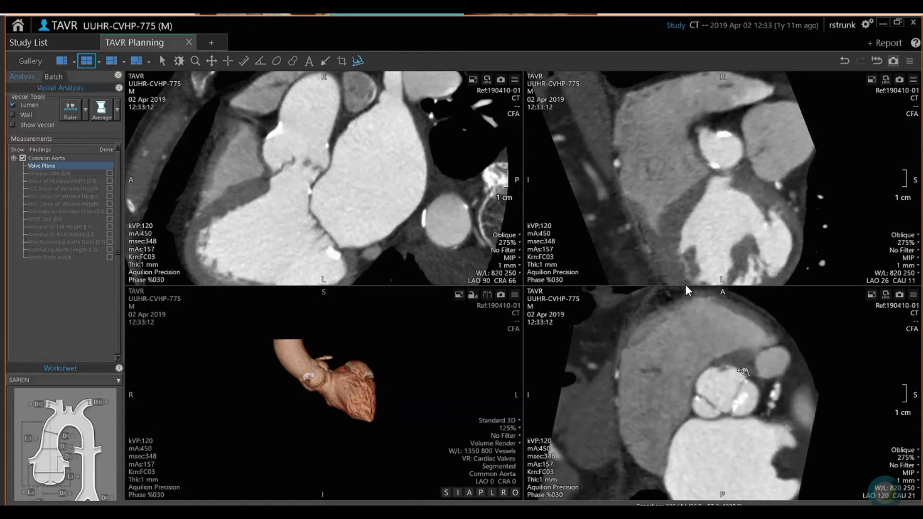
left_click(724, 367)
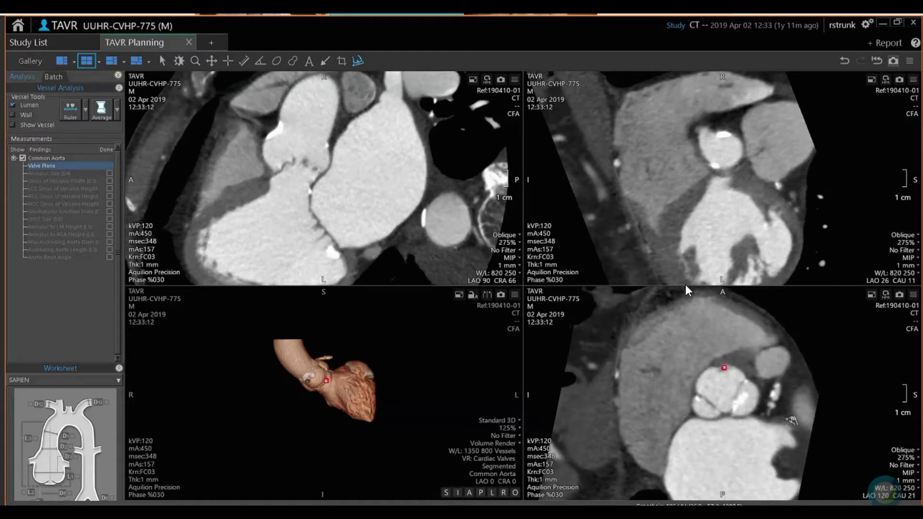
left_click_drag(777, 425, 766, 423)
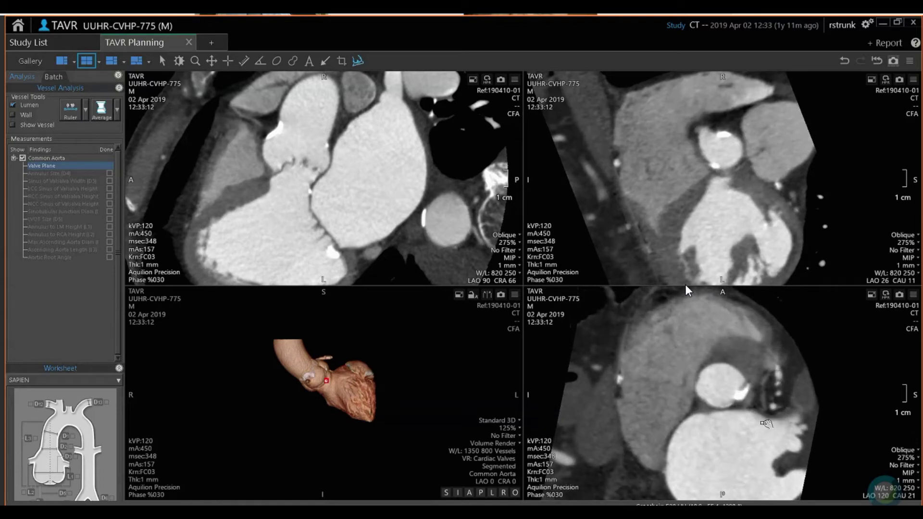
left_click(705, 401)
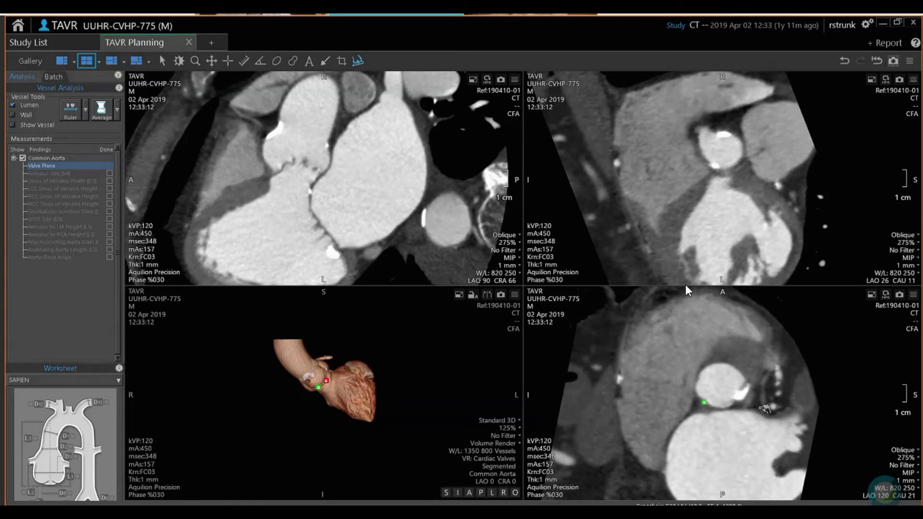
left_click_drag(772, 414, 772, 412)
left_click_drag(746, 395, 746, 397)
left_click(744, 396)
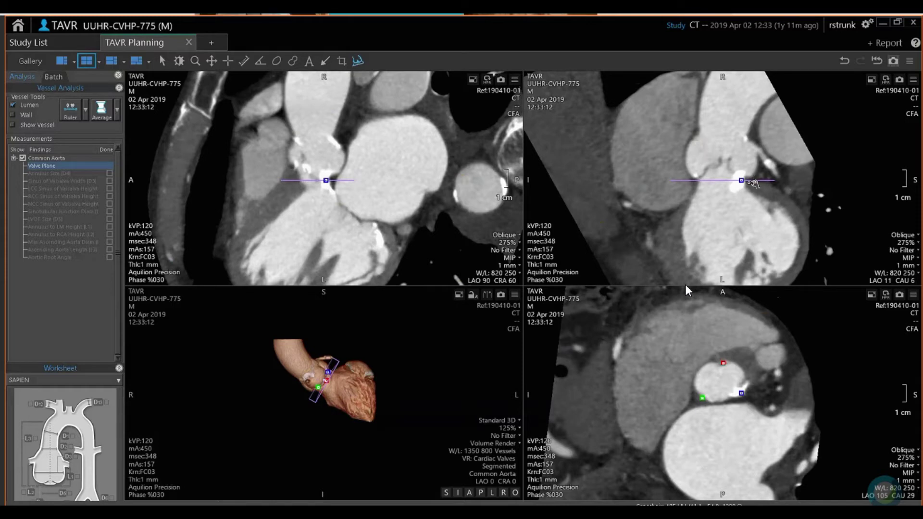
Step: Check the three cusp points in the oblique long-axis views and fine-tune their positions so the valve plane passes through each cusp base
left_click(743, 181)
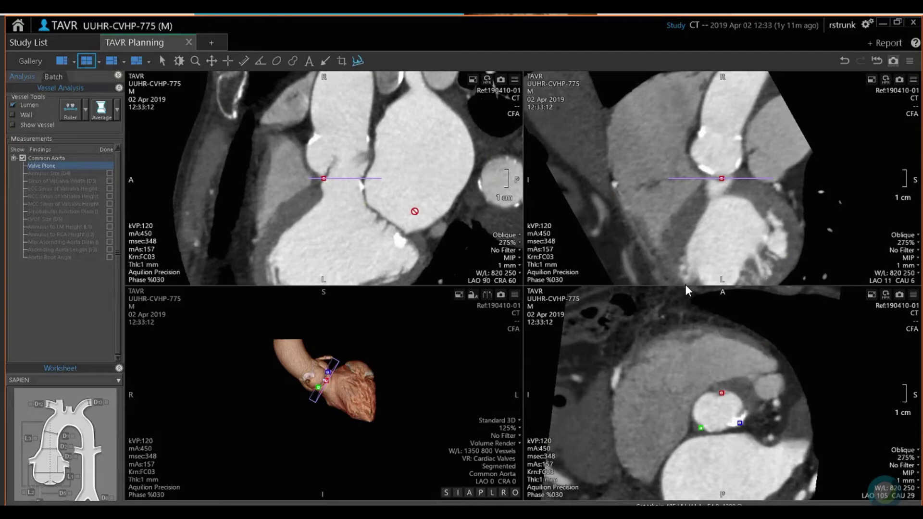
left_click(416, 192)
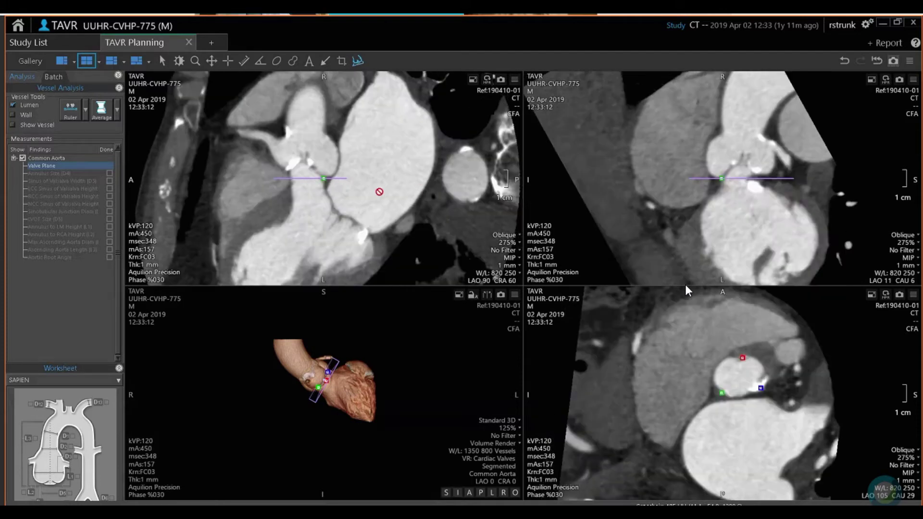
left_click_drag(326, 180, 333, 177)
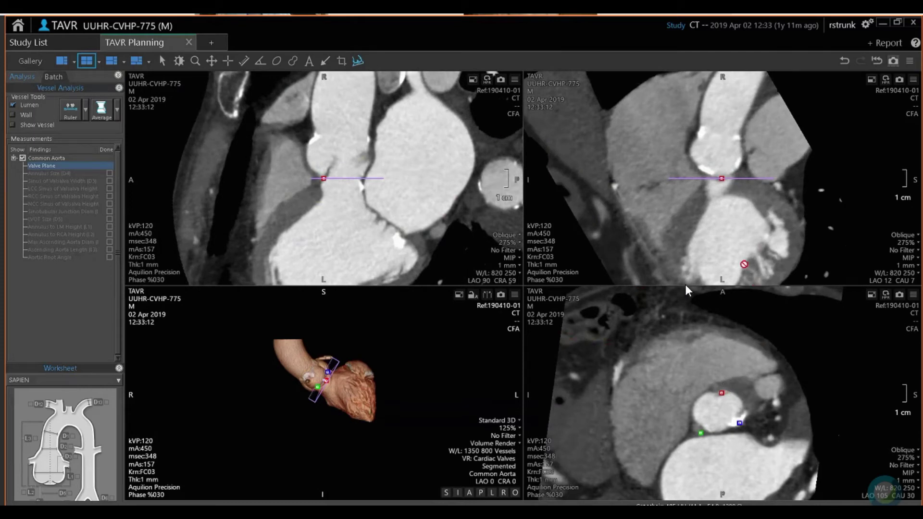
scroll(762, 236, "down", 3)
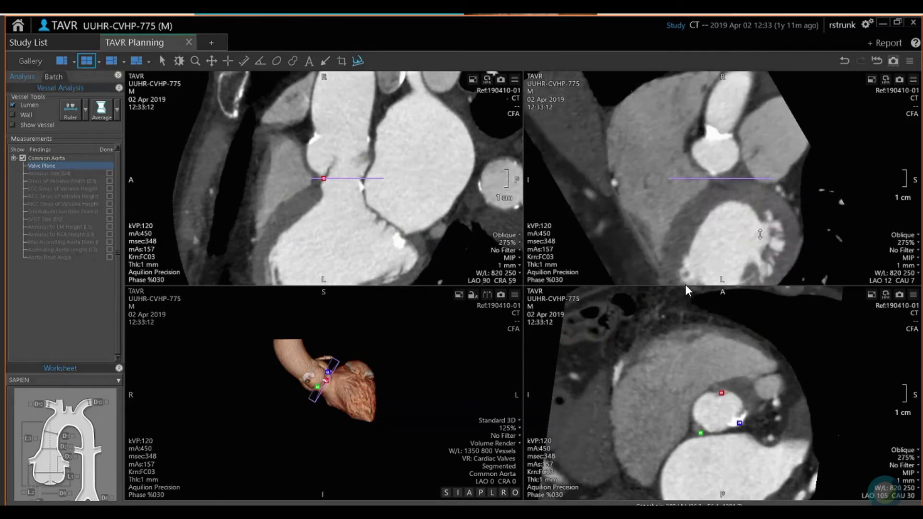
scroll(760, 236, "down", 3)
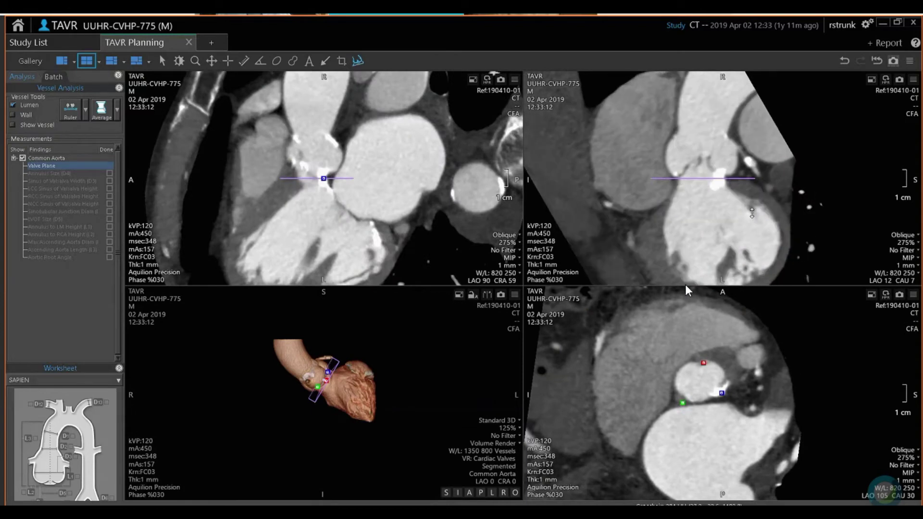
scroll(745, 194, "down", 3)
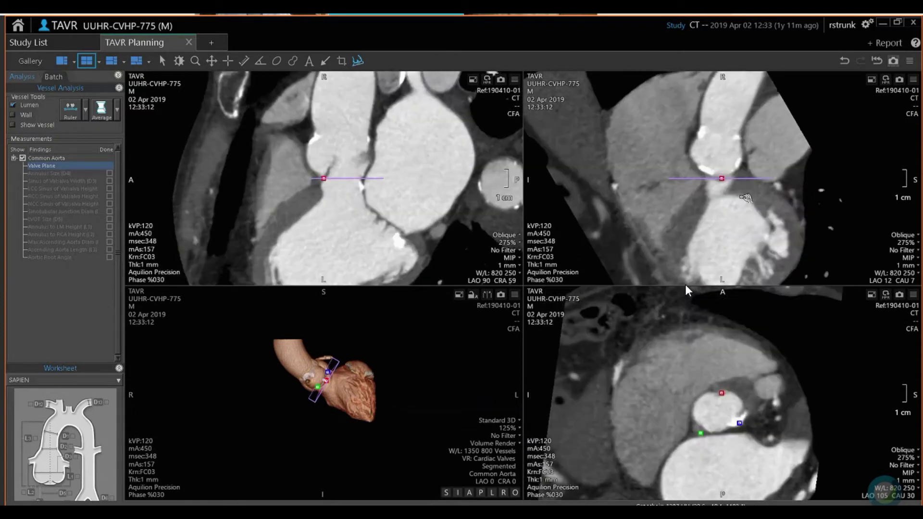
scroll(746, 195, "up", 3)
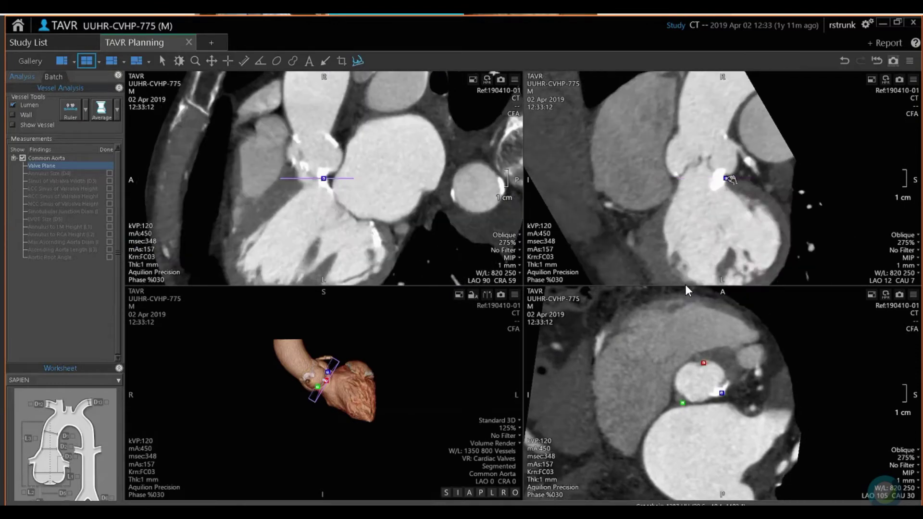
left_click_drag(725, 180, 727, 178)
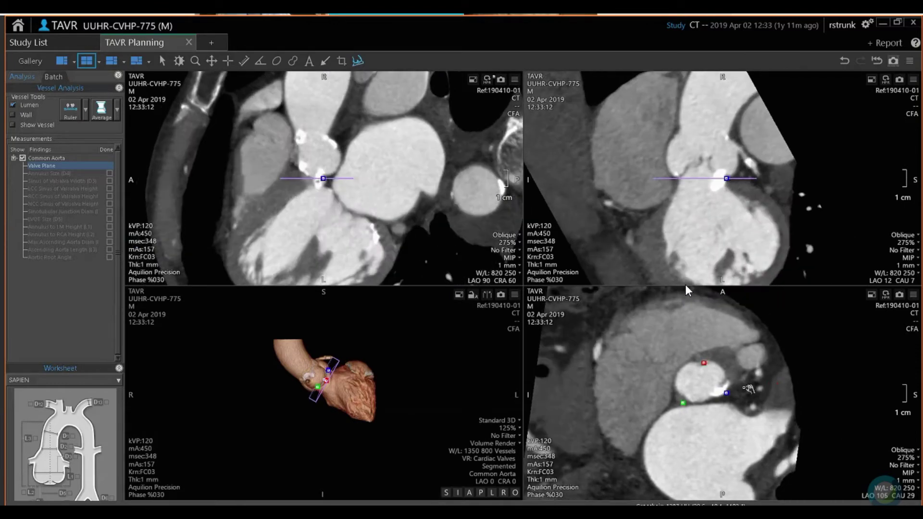
Step: Outline the annulus for Annulus Size (D4) on the valve plane, reshape the contour along the lumen edge, and mark the finding done
left_click(64, 174)
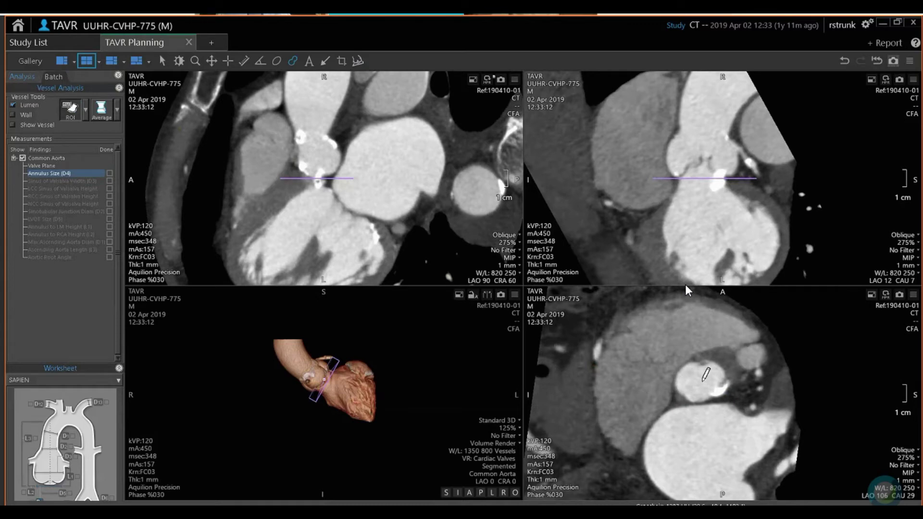
left_click(703, 380)
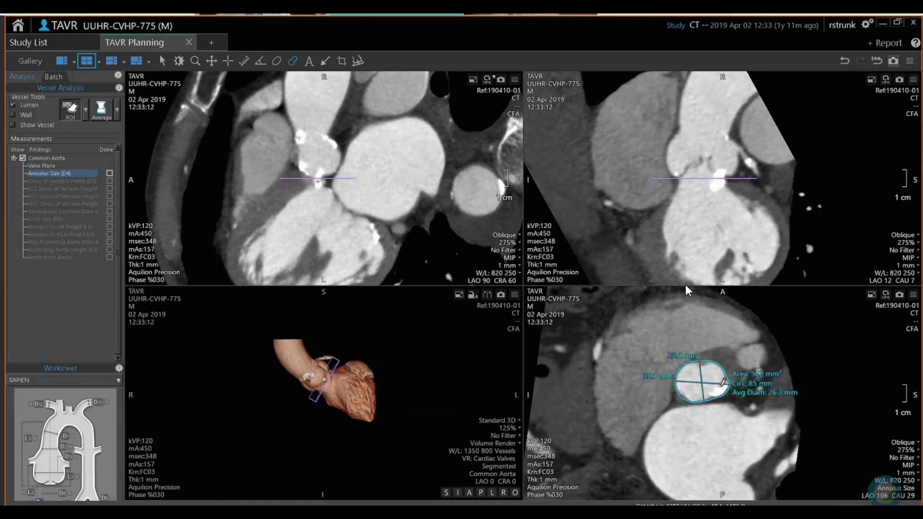
left_click_drag(713, 394, 707, 399)
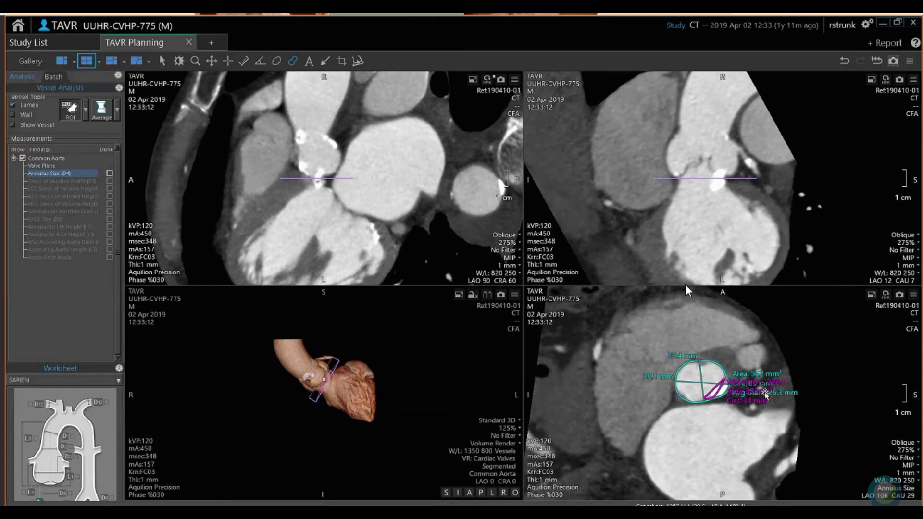
left_click(845, 61)
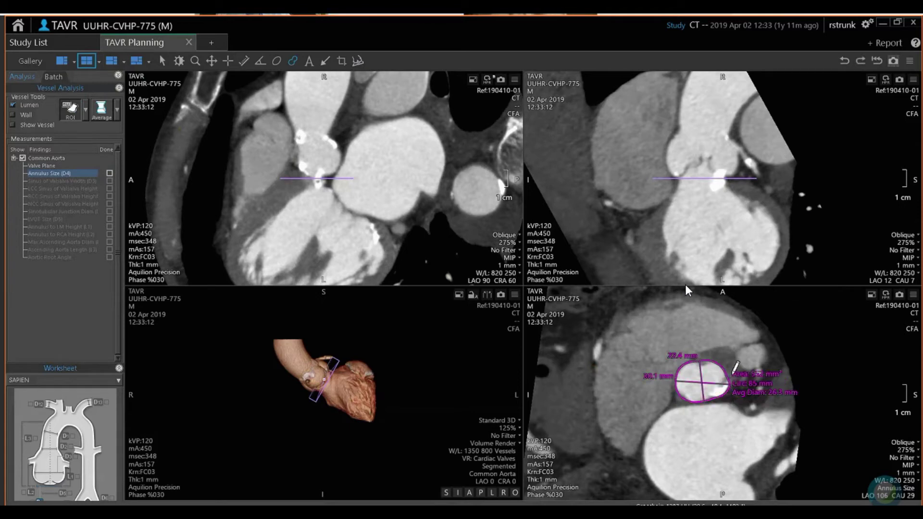
mouse_move(727, 373)
left_mouse_down()
mouse_move(712, 394)
mouse_move(693, 398)
mouse_move(678, 385)
left_mouse_up()
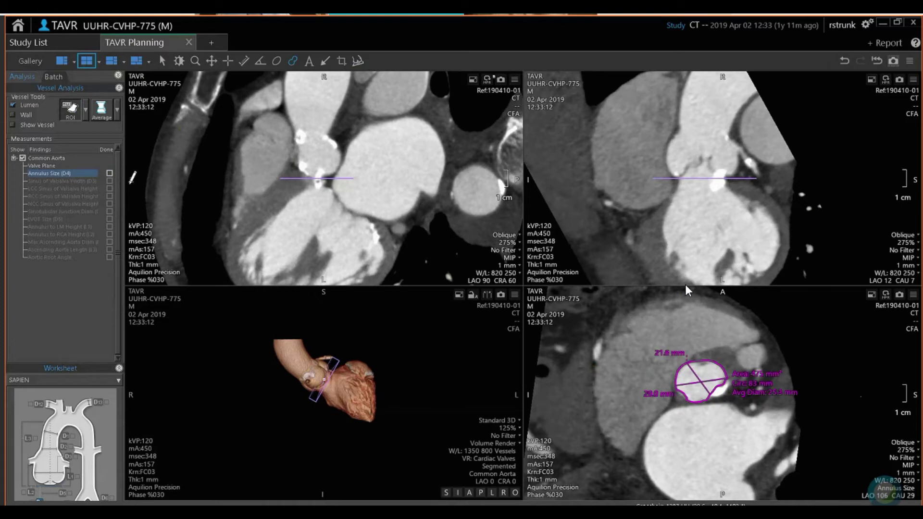
left_click(110, 173)
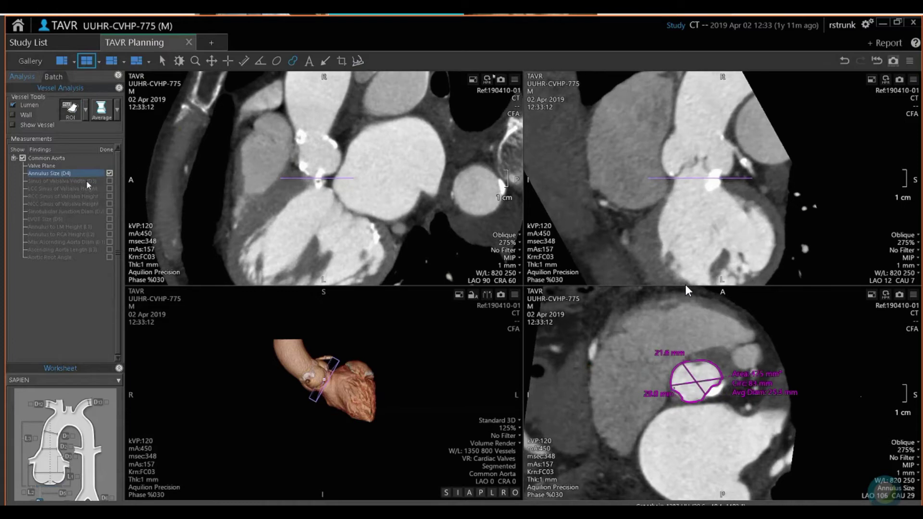
Step: Measure Sinus of Valsalva Width (D3) with three cusp-to-commissure diameters at the sinus level and mark the finding done
left_click(87, 181)
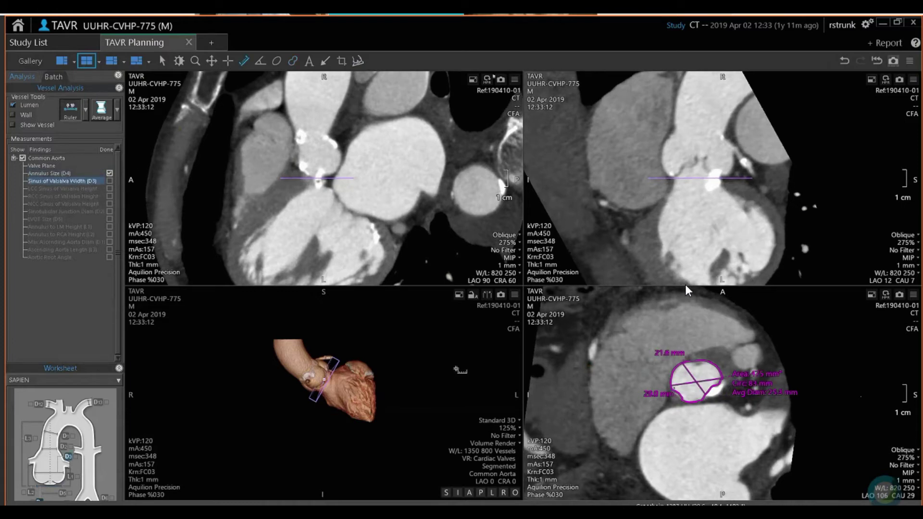
scroll(764, 420, "up", 5)
scroll(762, 419, "up", 4)
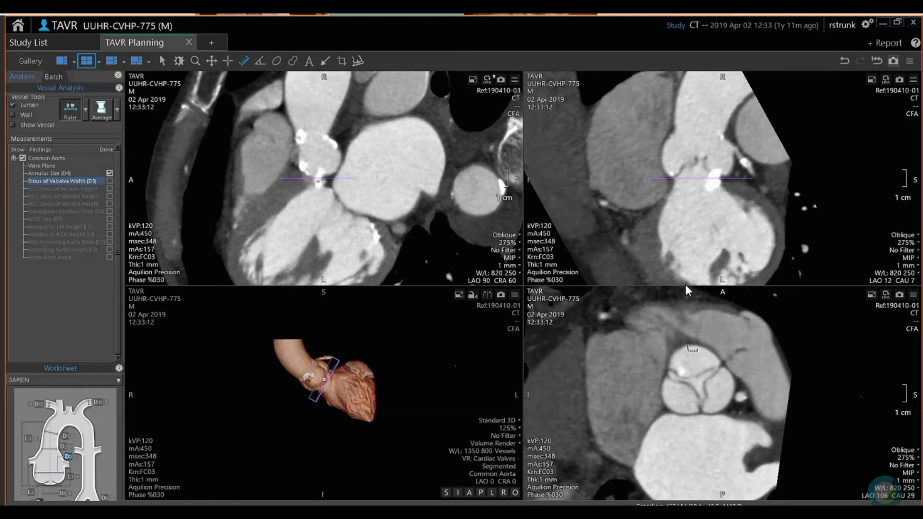
left_click_drag(687, 346, 703, 412)
mouse_move(723, 365)
left_mouse_down()
mouse_move(665, 406)
mouse_move(707, 391)
mouse_move(737, 402)
mouse_move(730, 399)
left_mouse_up()
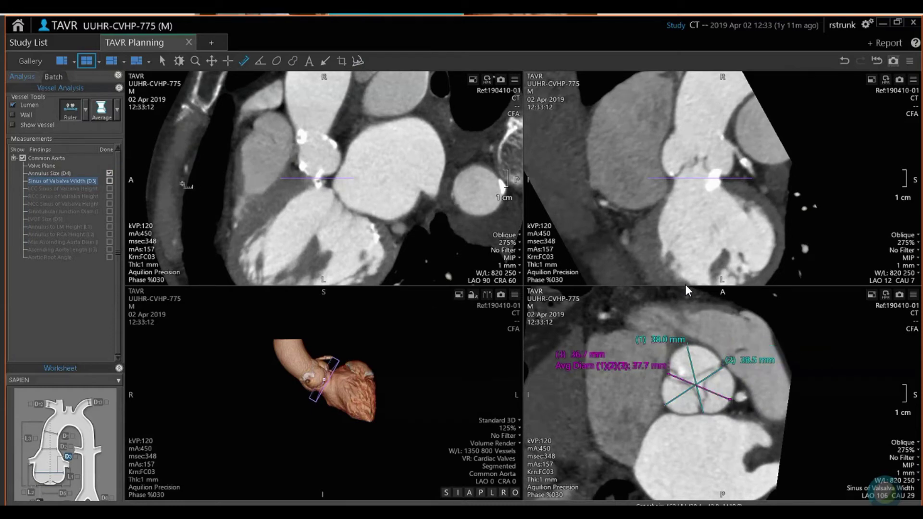
left_click(109, 181)
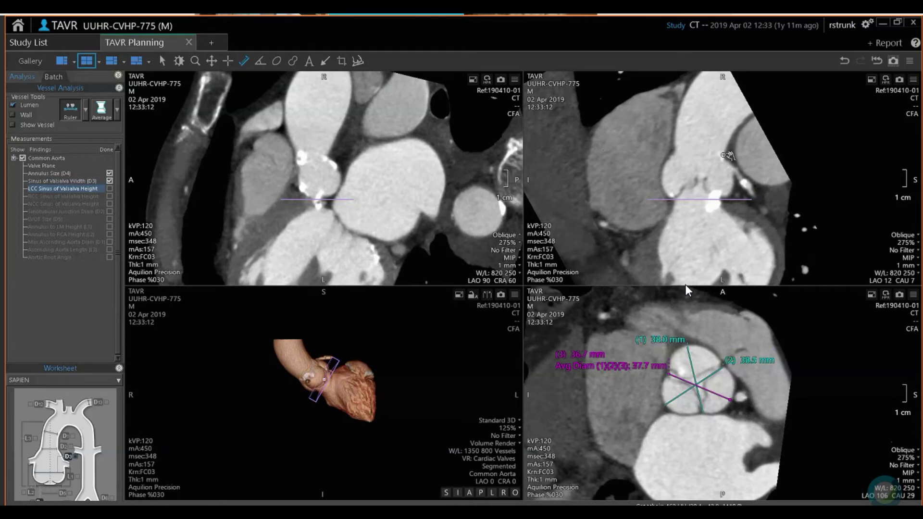
Step: Measure the LCC Sinus of Valsalva Height and the Annulus to LM Height (L1) from the annular plane, and mark both findings done
left_click(723, 155)
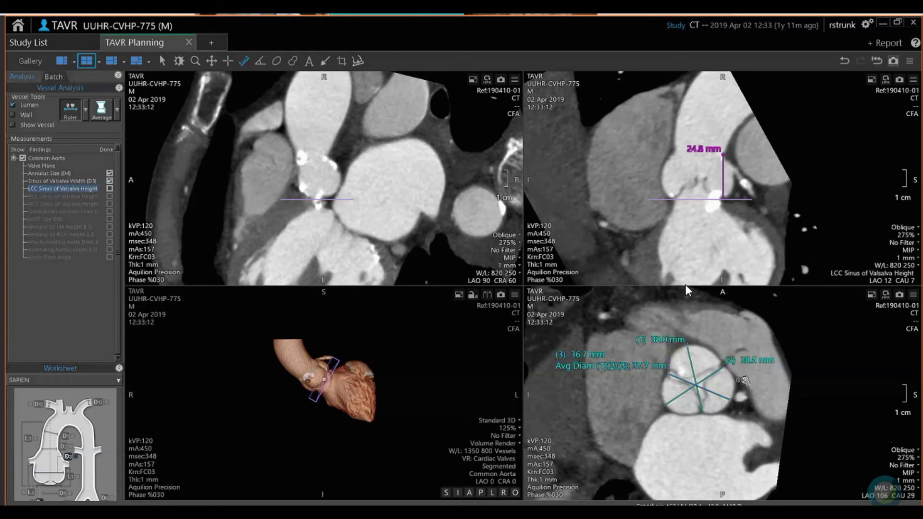
left_click(110, 189)
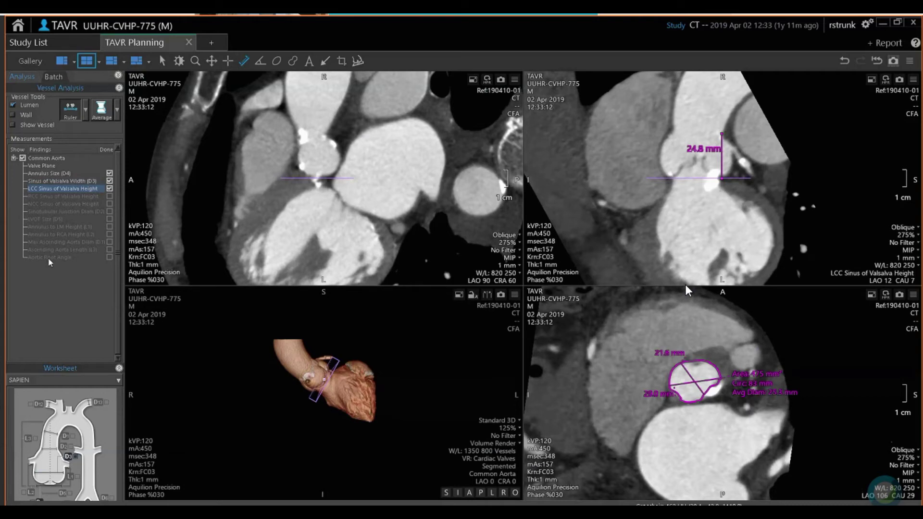
left_click(65, 226)
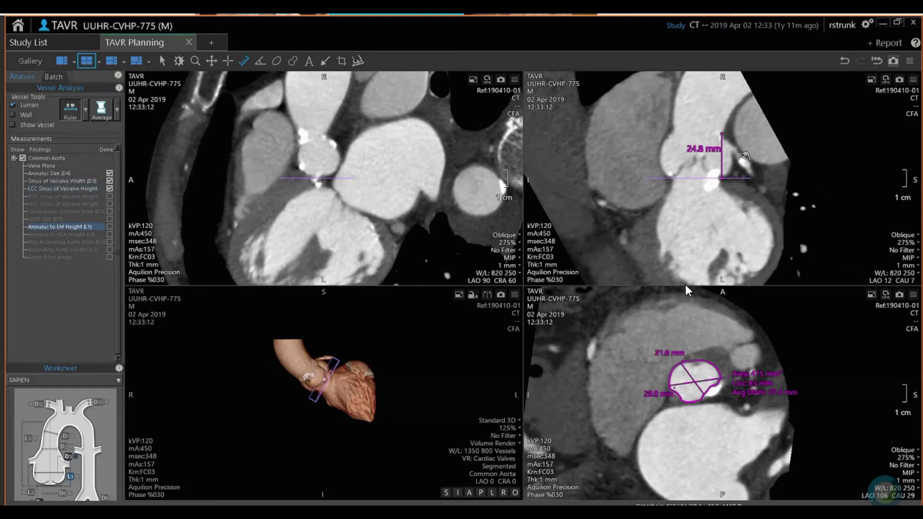
scroll(738, 157, "down", 2)
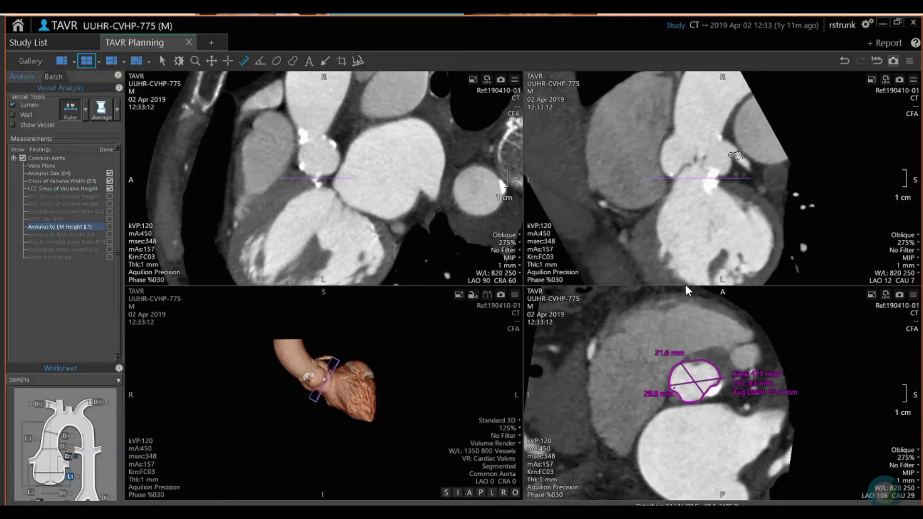
left_click(731, 153)
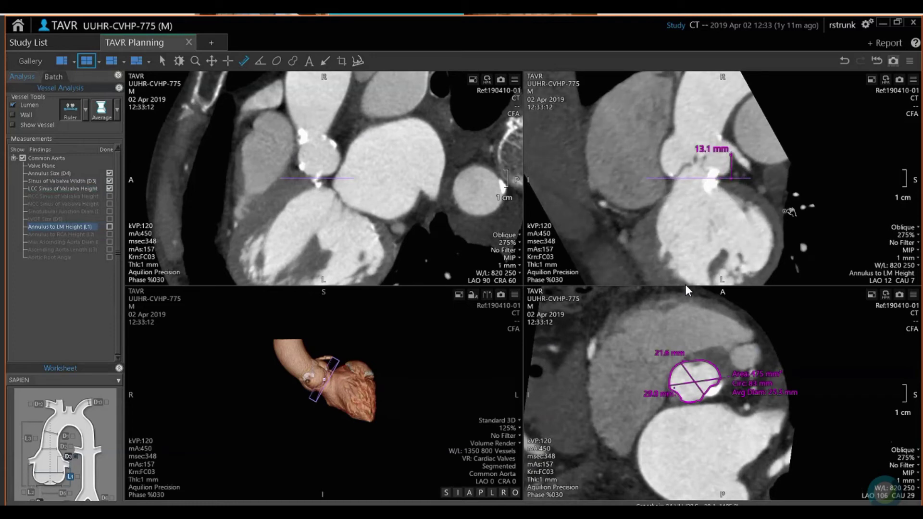
left_click(110, 228)
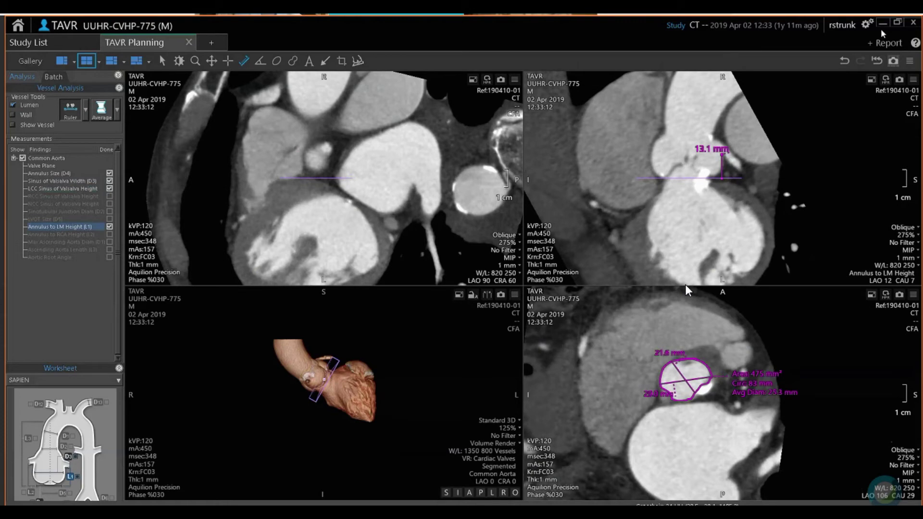
Step: Open the report to review the recorded SAPIEN measurements, and return to the TAVR planning views
left_click(888, 43)
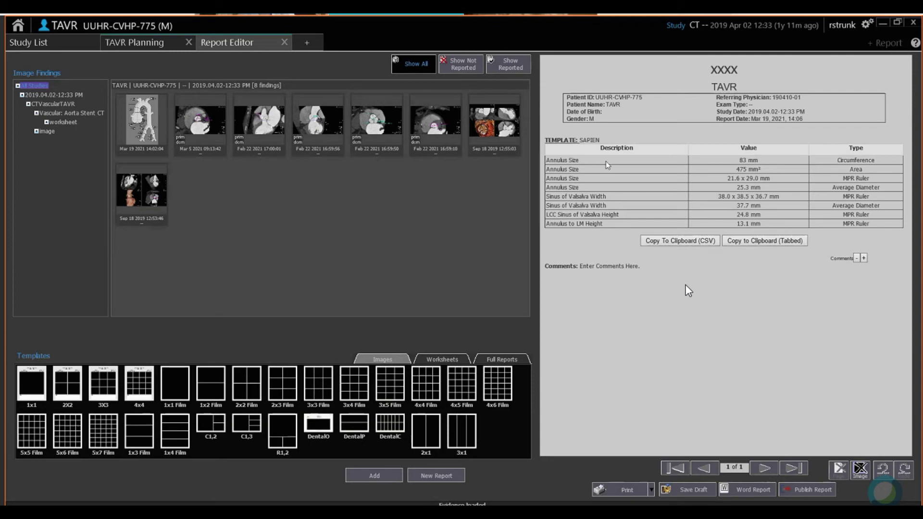
left_click(159, 41)
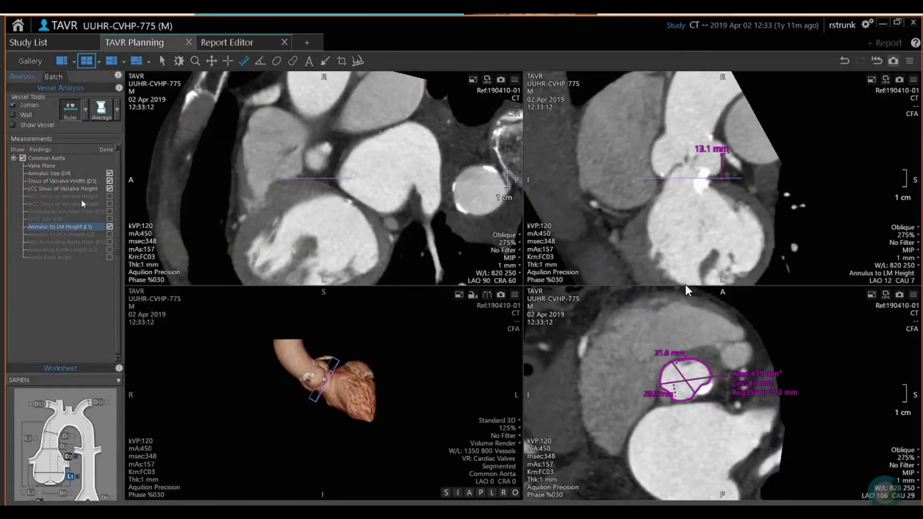
Step: Measure the RCC Sinus of Valsalva Height from the annular plane up to the top of the right coronary sinus
left_click(80, 197)
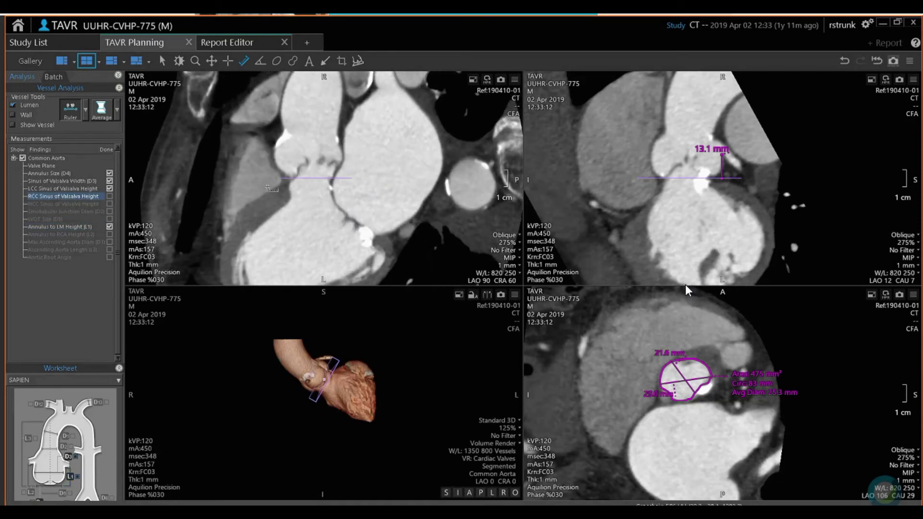
scroll(289, 129, "down", 5)
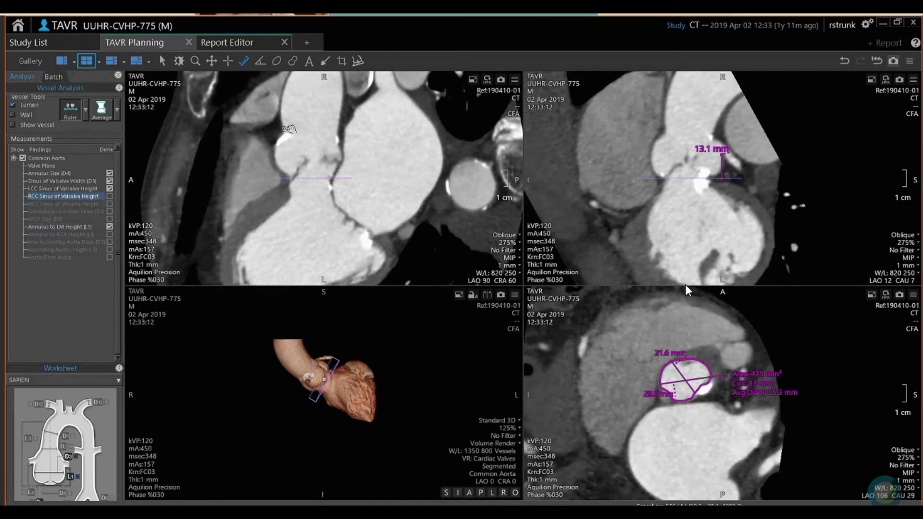
left_click(287, 130)
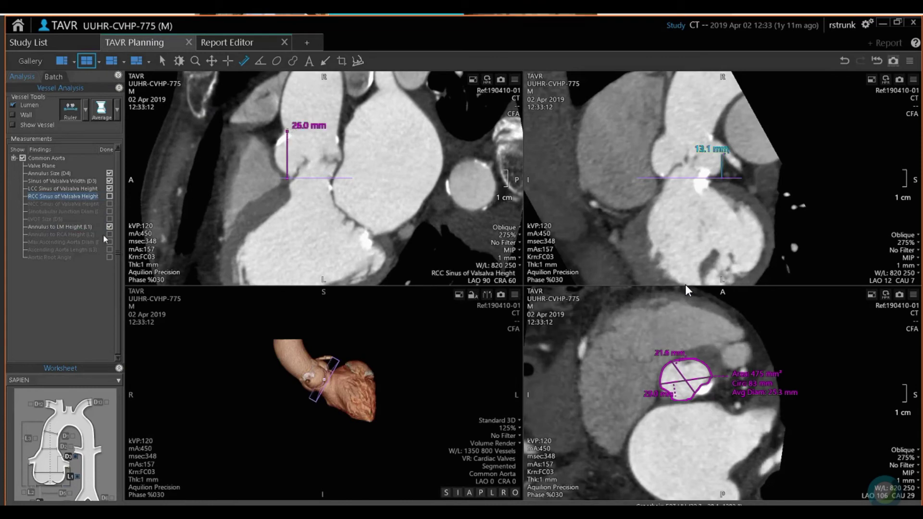
Step: Outline the left ventricular outflow tract lumen below the annular plane for the LVOT Size (D5) finding
left_click(40, 219)
scroll(725, 398, "down", 3)
scroll(725, 398, "down", 5)
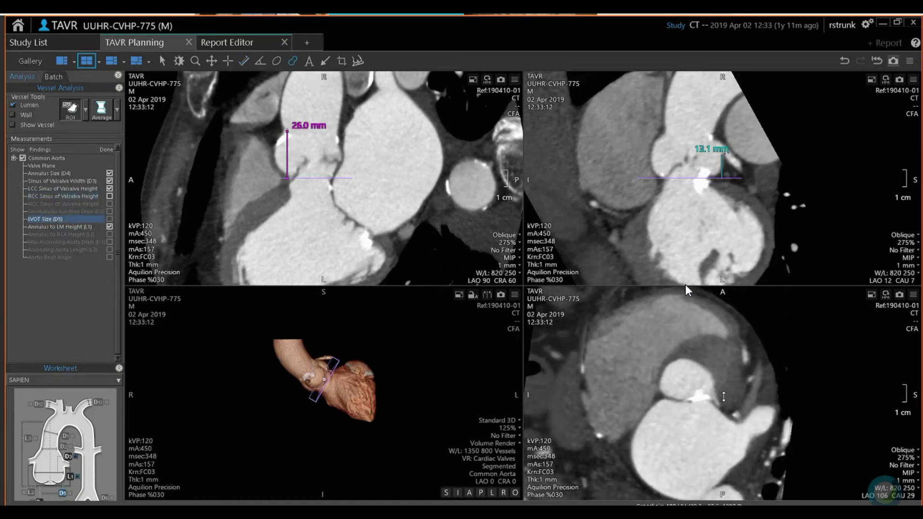
left_click(678, 378)
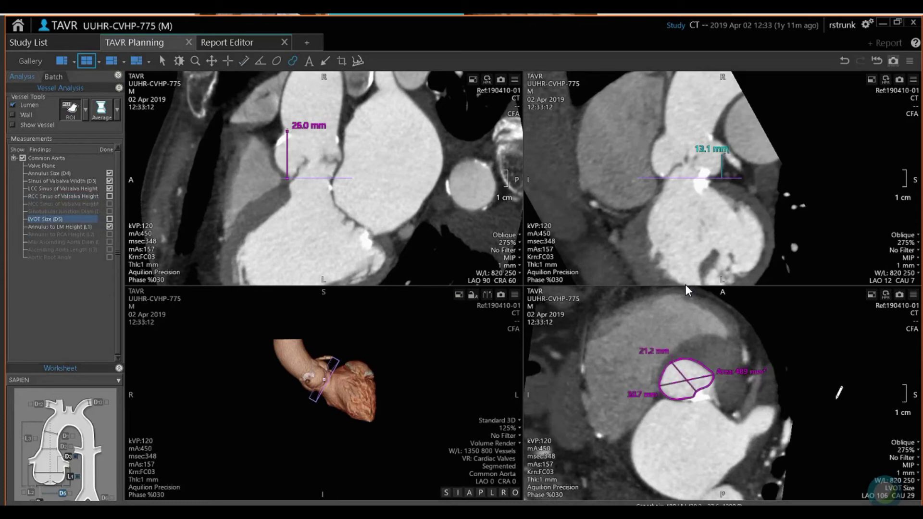
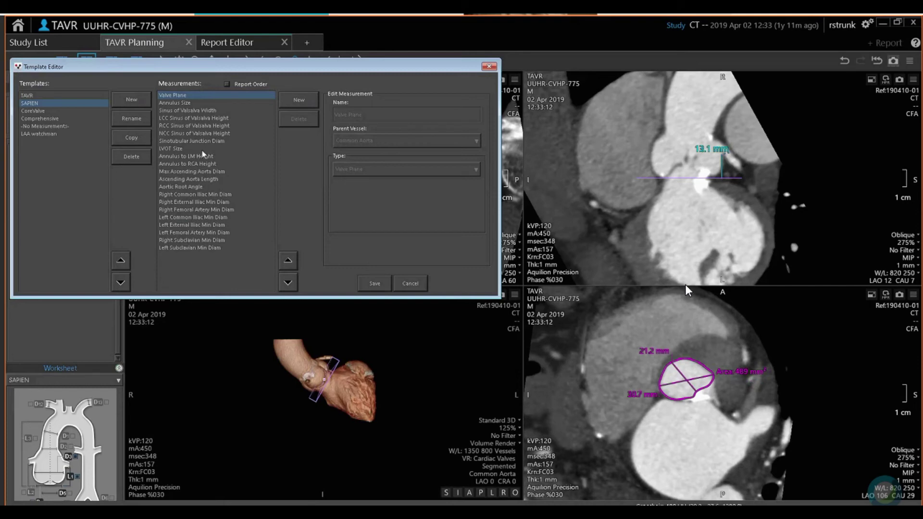
Step: Check the Sinotubular Junction Diam settings in the SAPIEN measurement template, and leave the template editor without changes
left_click(203, 141)
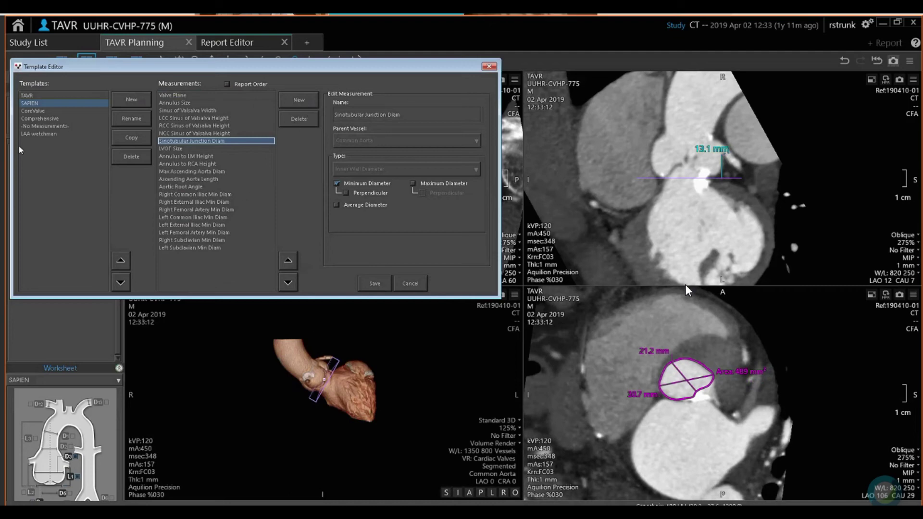
left_click(489, 66)
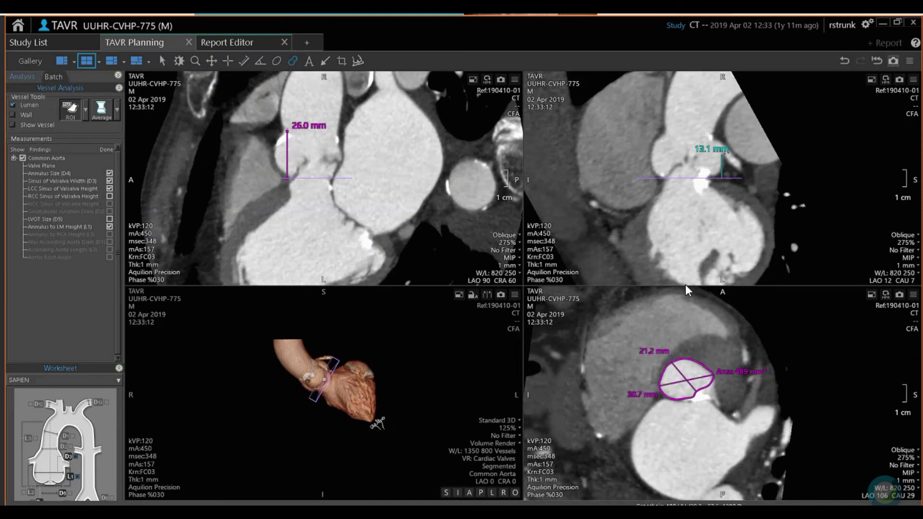
Step: Open the measurement lists for editing, copy the SAPIEN template, and rename the copy as Rockc tavr
right_click(41, 275)
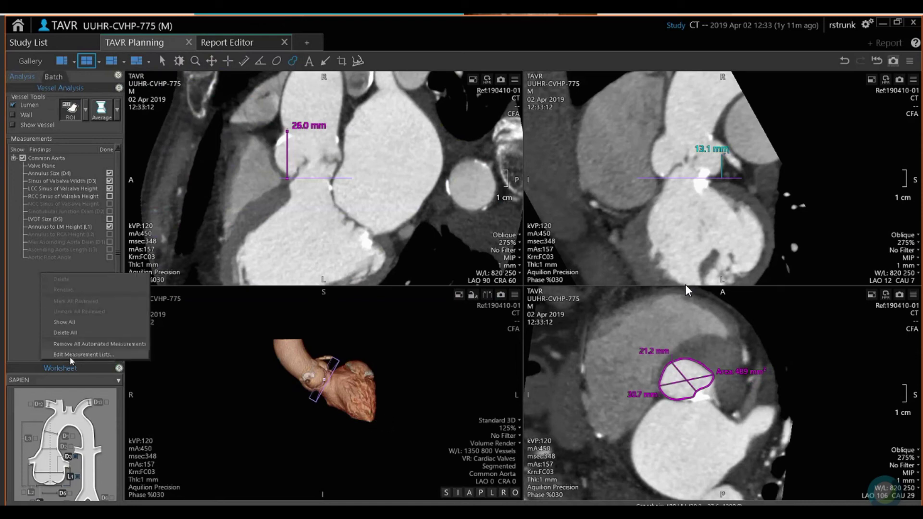
left_click(87, 356)
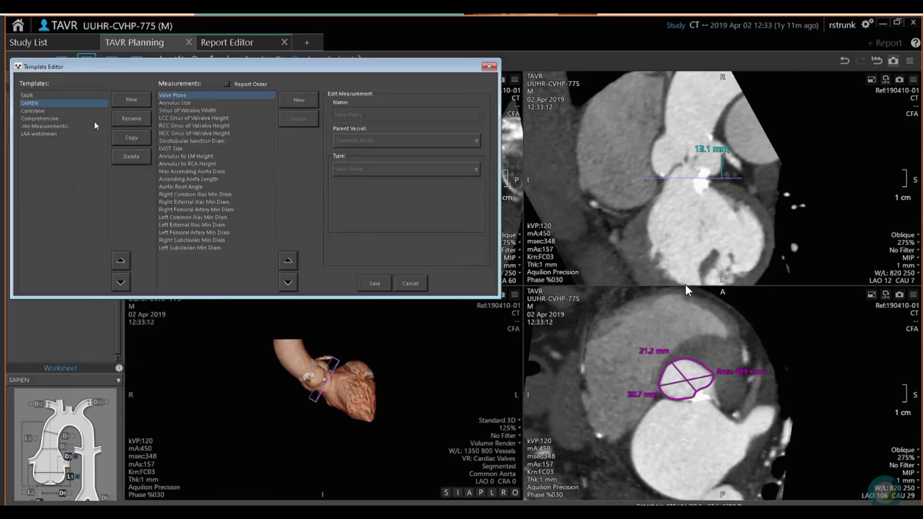
left_click(137, 138)
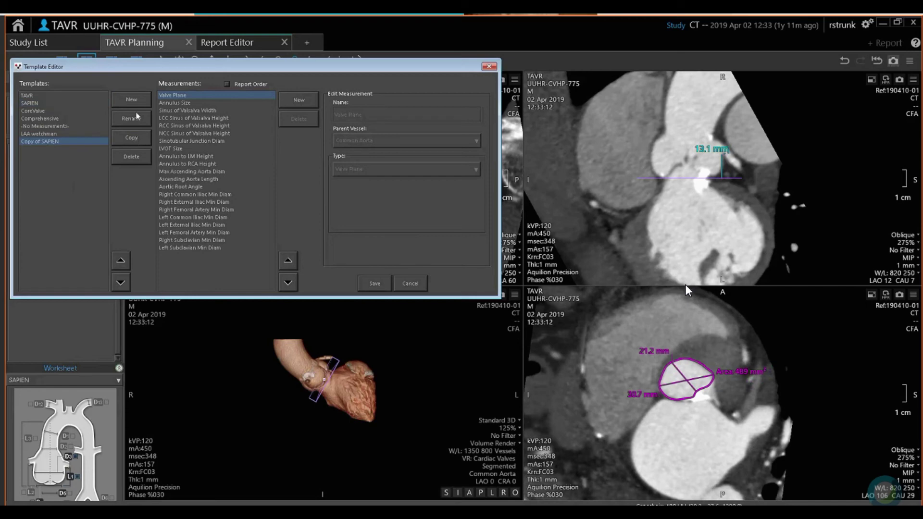
left_click(131, 120)
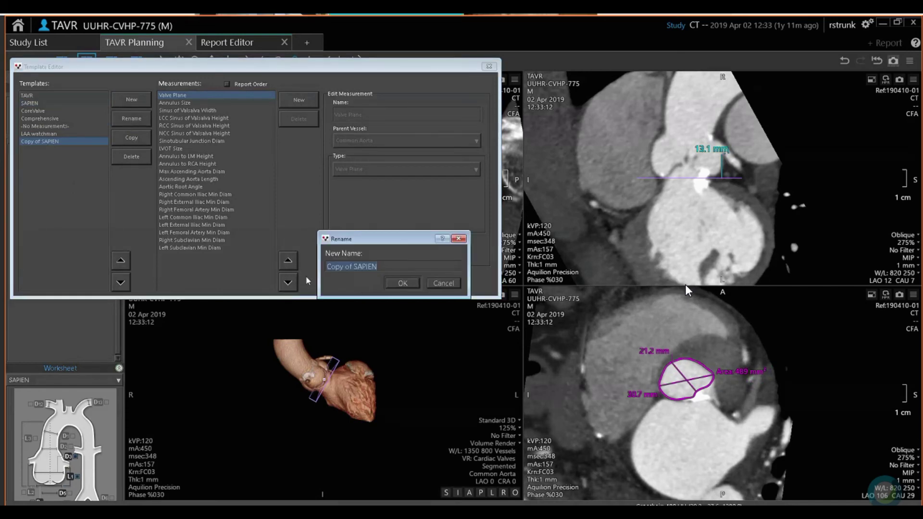
type("Rockc")
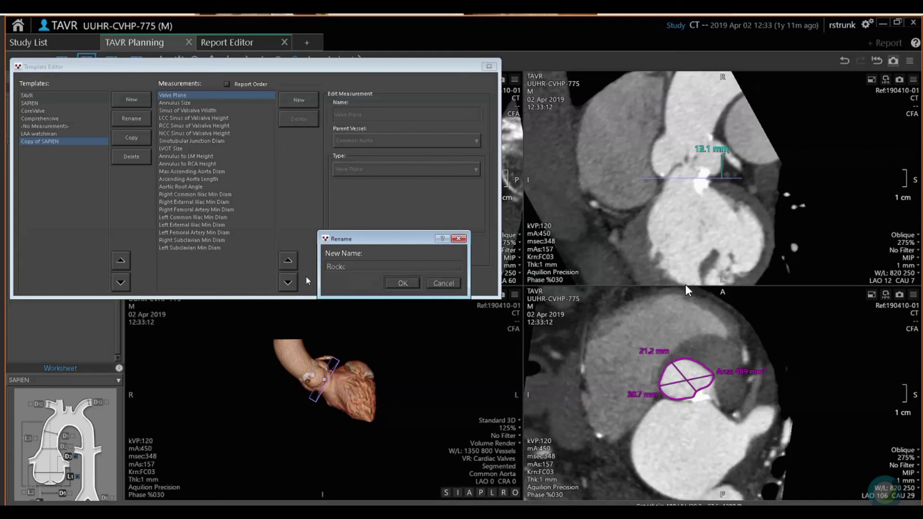
type("tavr")
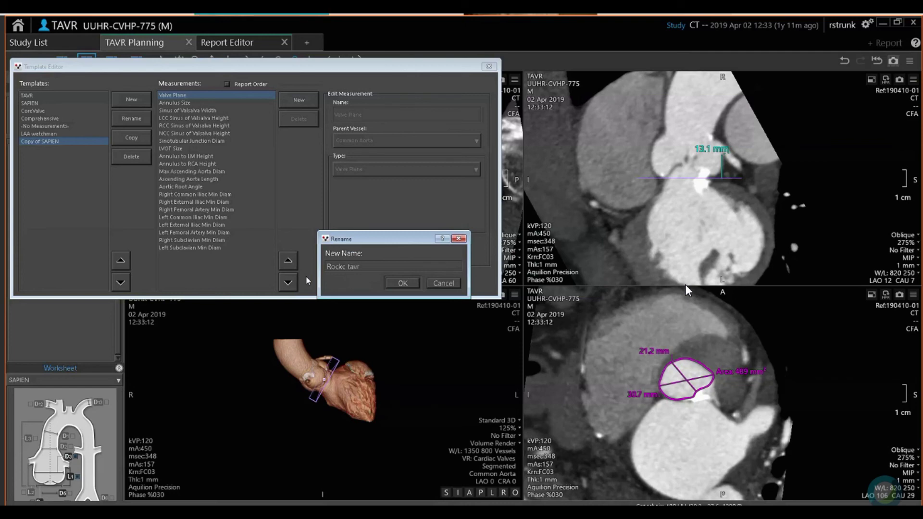
left_click(406, 284)
Step: Review the Annulus Size, Sinus of Valsalva Width and RCC Sinus of Valsalva Height settings in the Rockc tavr template
left_click(187, 105)
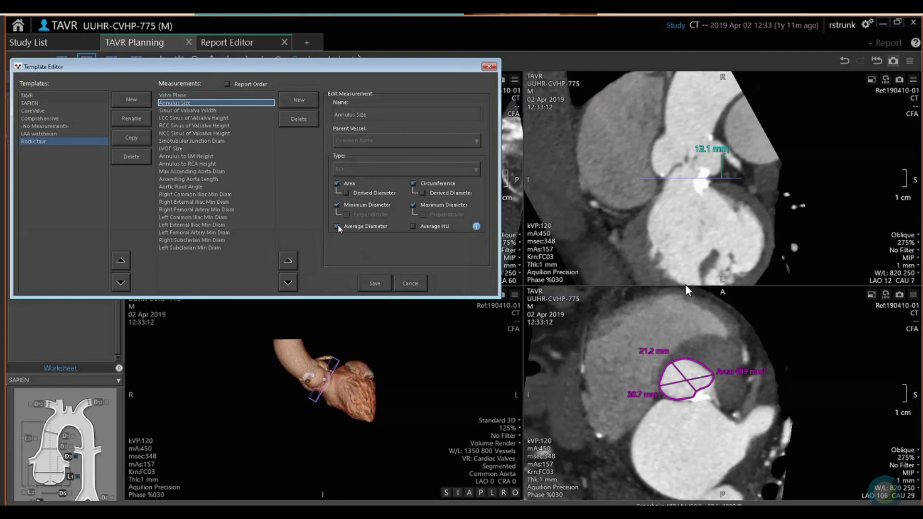
left_click(203, 112)
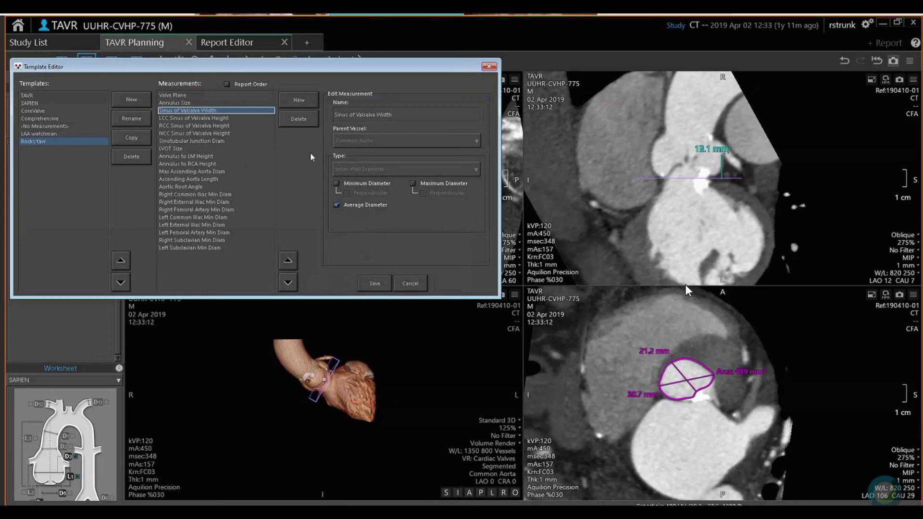
left_click(214, 125)
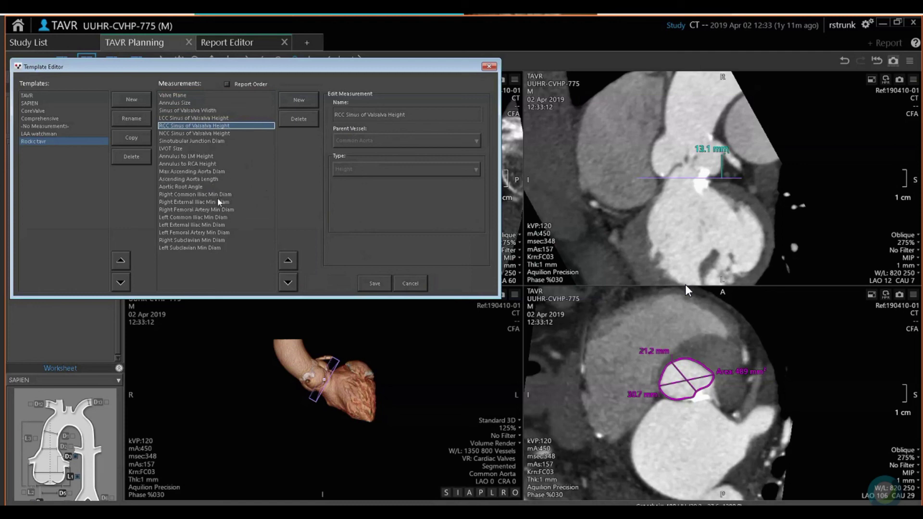
Step: Save the measurement templates and switch the worksheet from SAPIEN to Rockc tavr
left_click(375, 282)
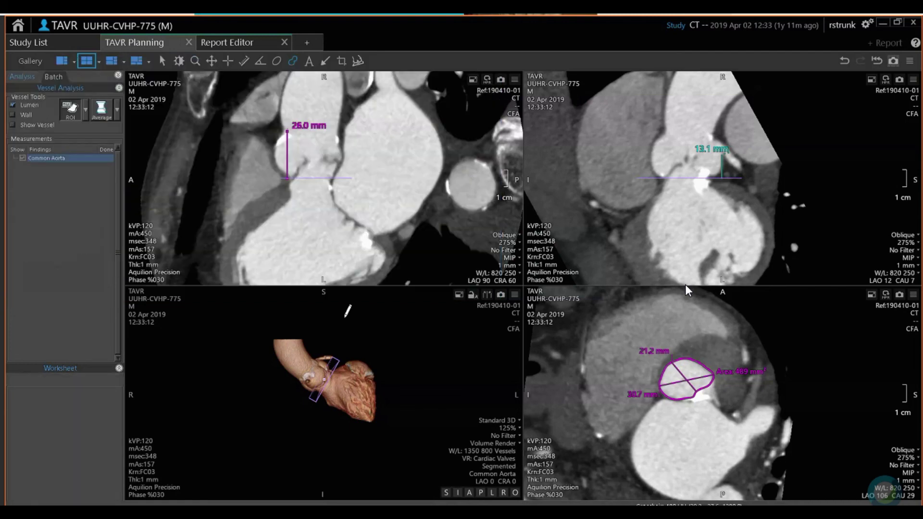
left_click(118, 381)
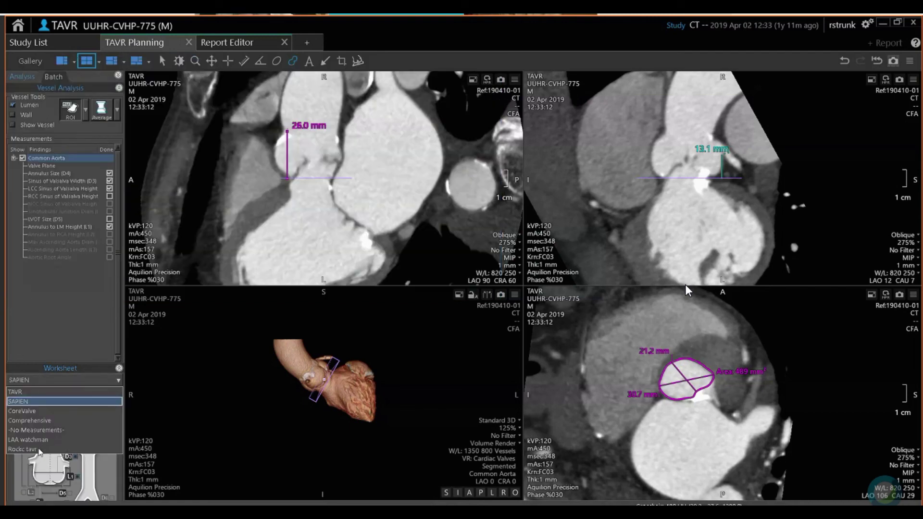
left_click(41, 449)
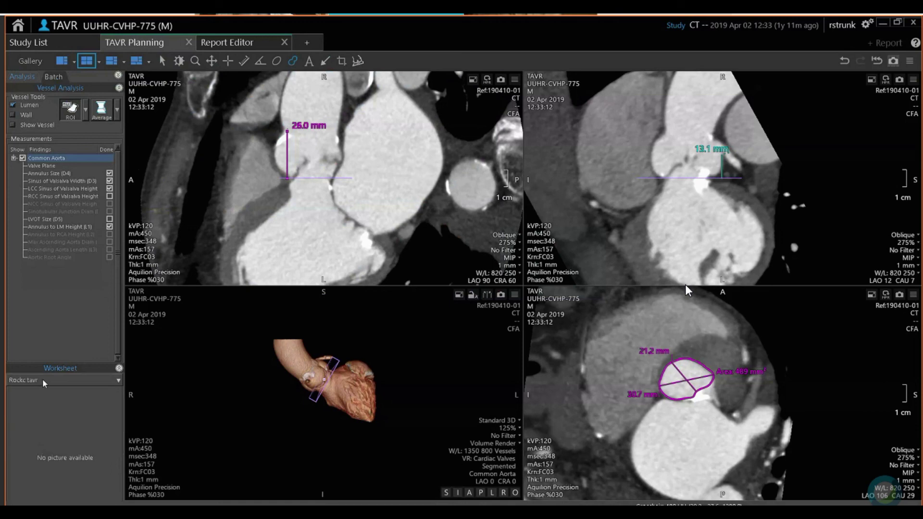